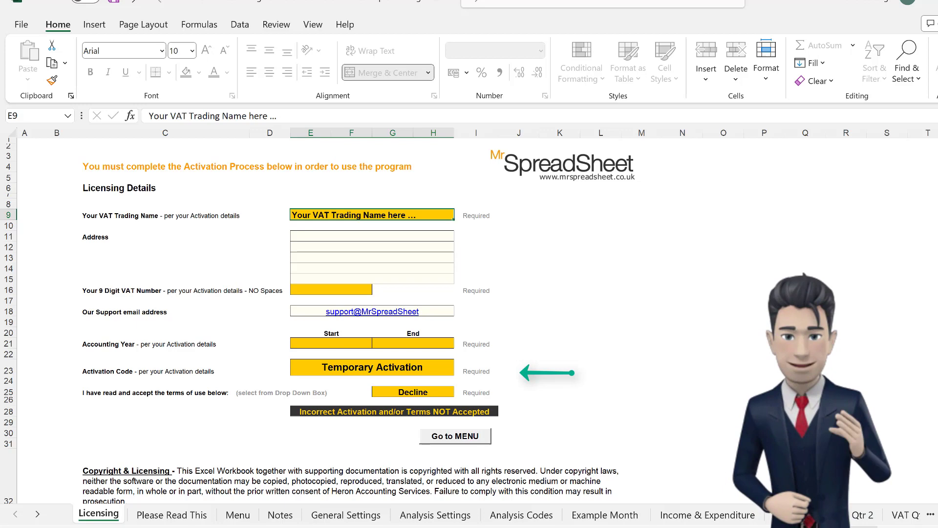
Scroll down and back up through the Licensing sheet's activation instructions.
scroll(440, 317, "down", 5)
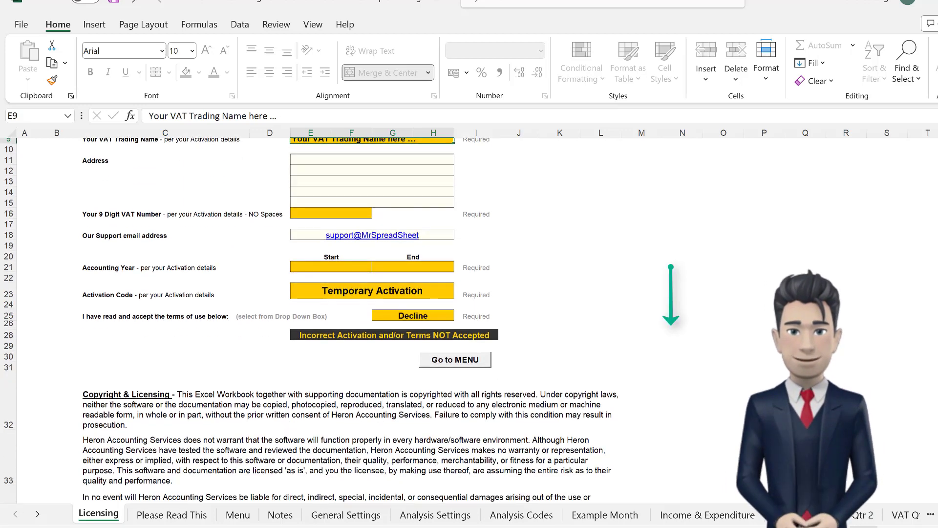
scroll(440, 317, "down", 3)
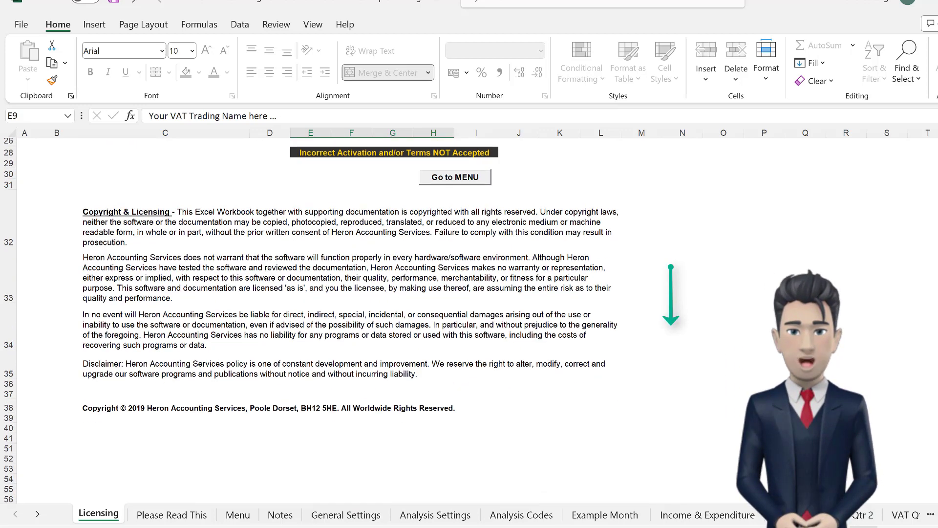
scroll(342, 318, "up", 5)
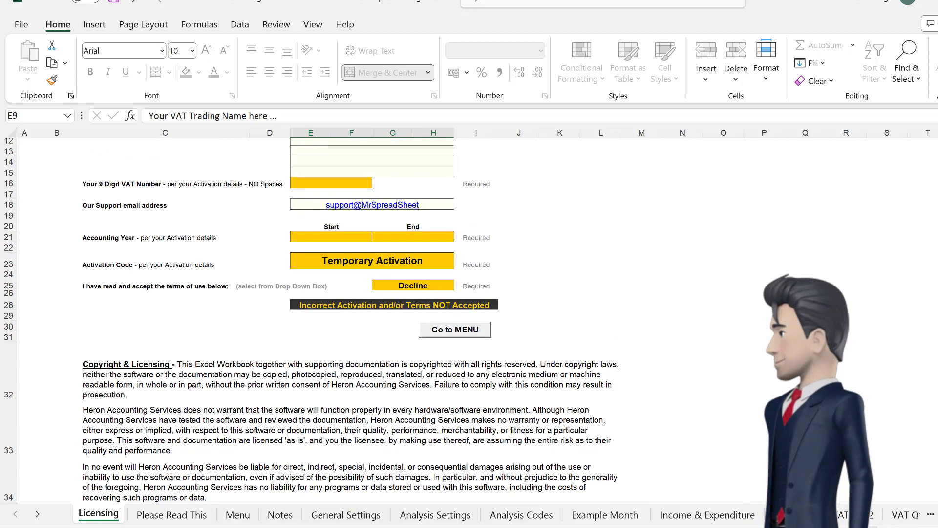
scroll(342, 318, "up", 3)
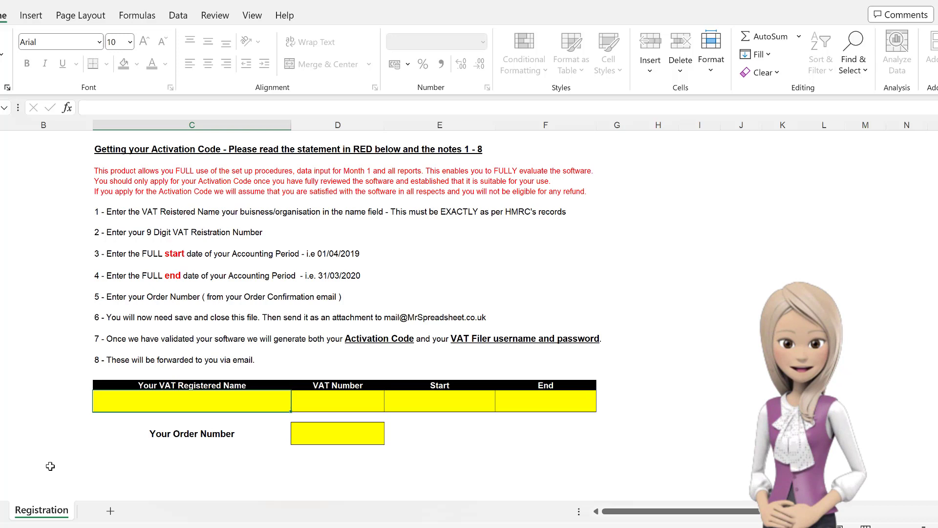
Register ABC Ltd with VAT number 123456789 for the period 01/01/2023 to 31/12/2023.
type("ABC Ltd")
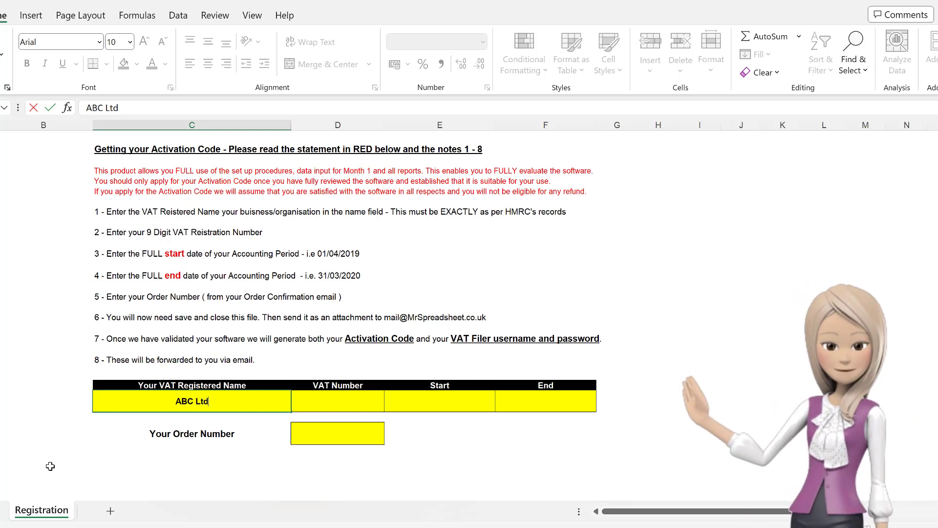
key("Tab")
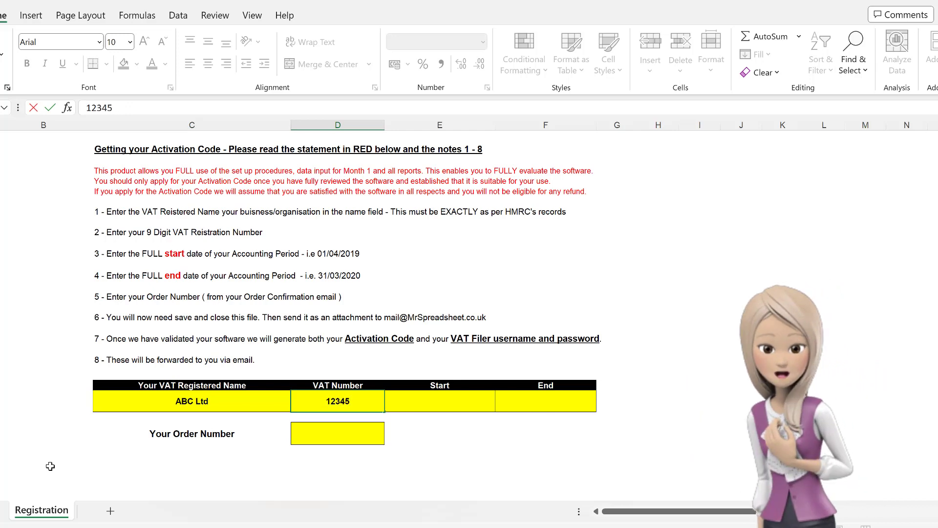
type("123456789")
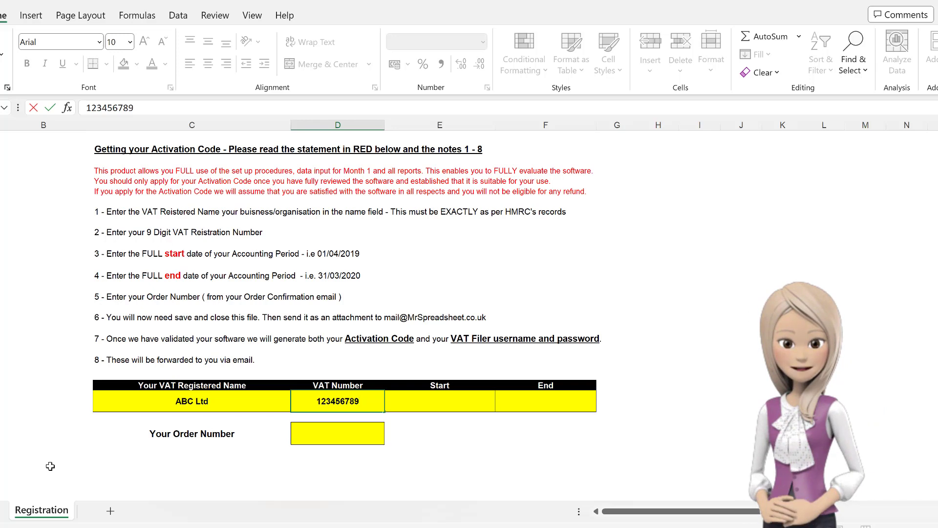
key("Tab")
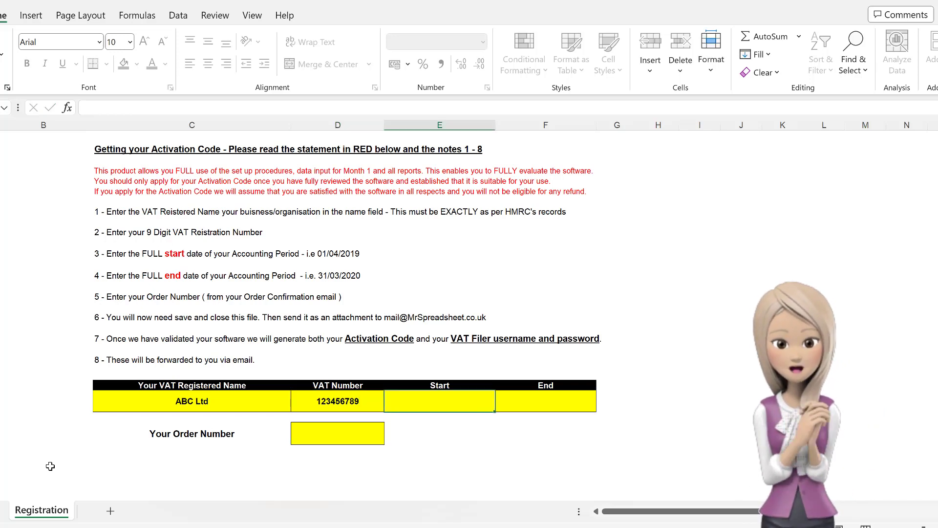
type("01/01/")
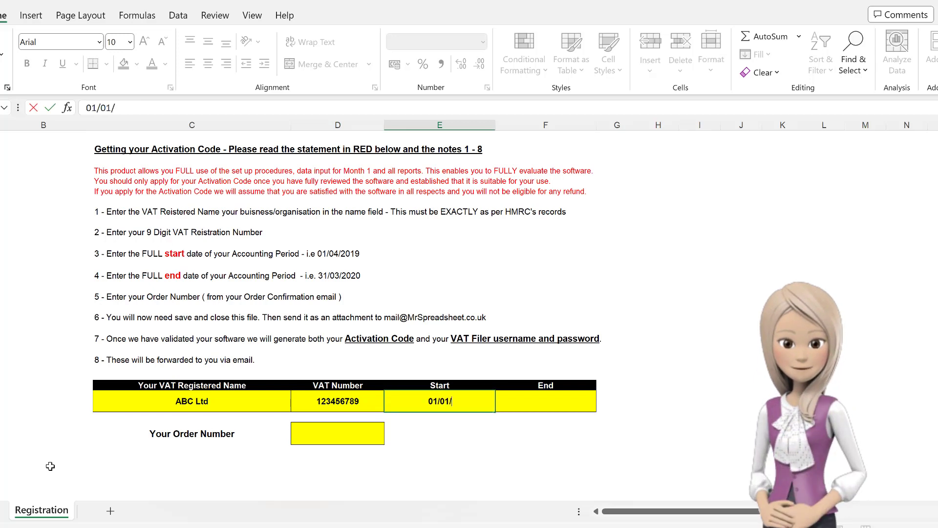
type("2023")
key("Tab")
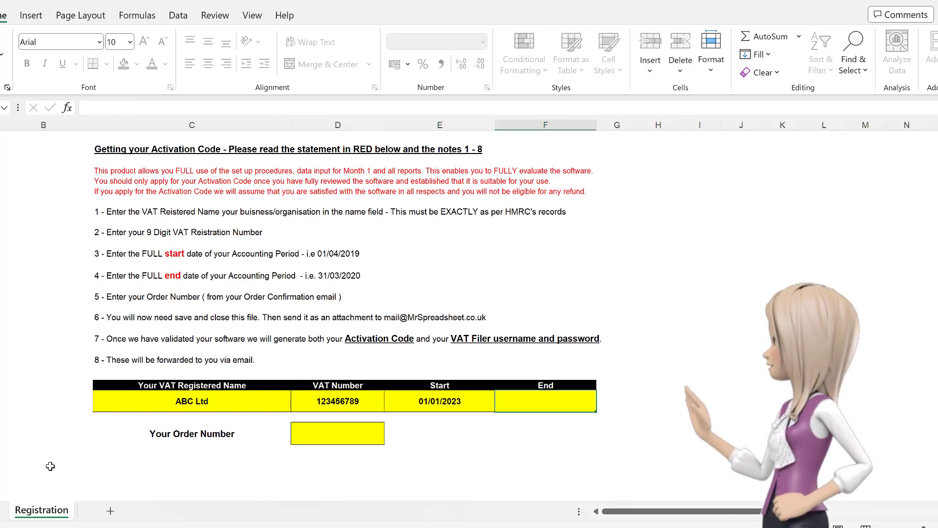
type("31/12/23")
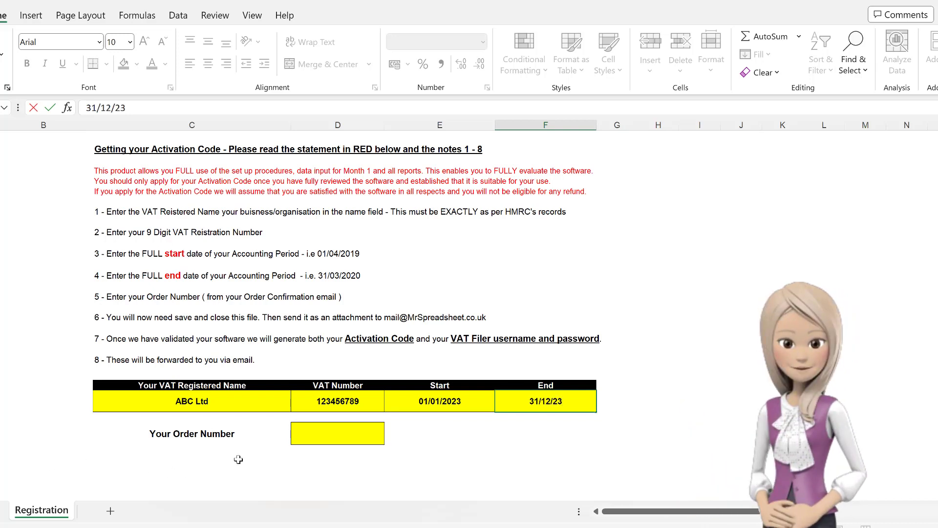
left_click(333, 440)
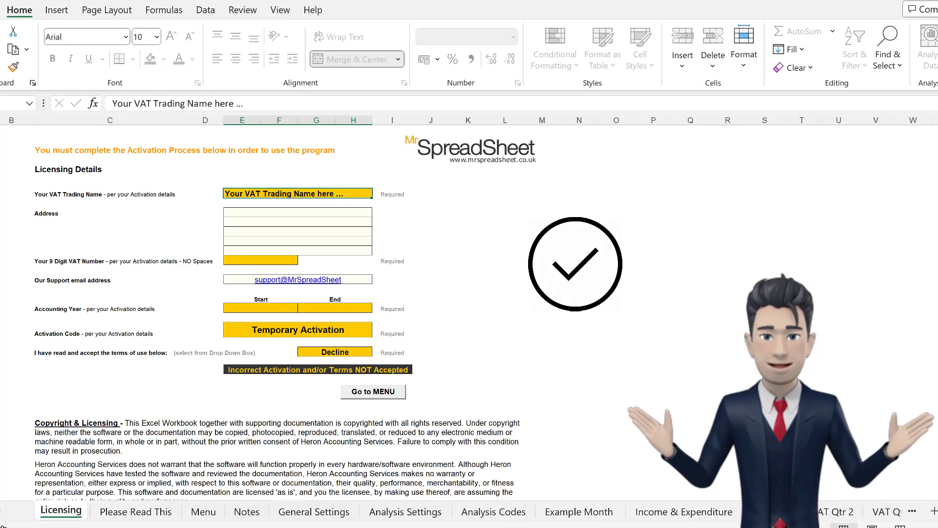
Fill in ABC Ltd, VAT number 123456789 and the year start date, then accept the terms.
key("ctrl+y")
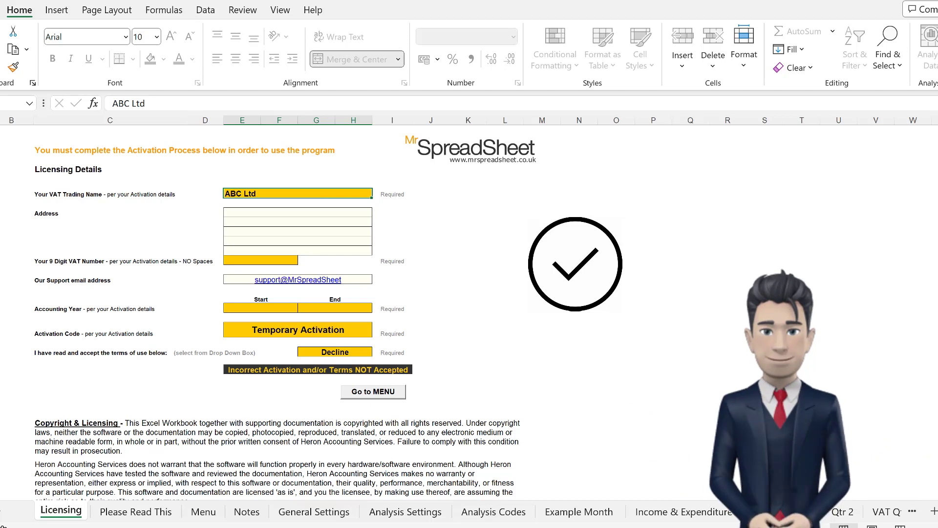
key("ctrl+y")
key("ctrl+y")
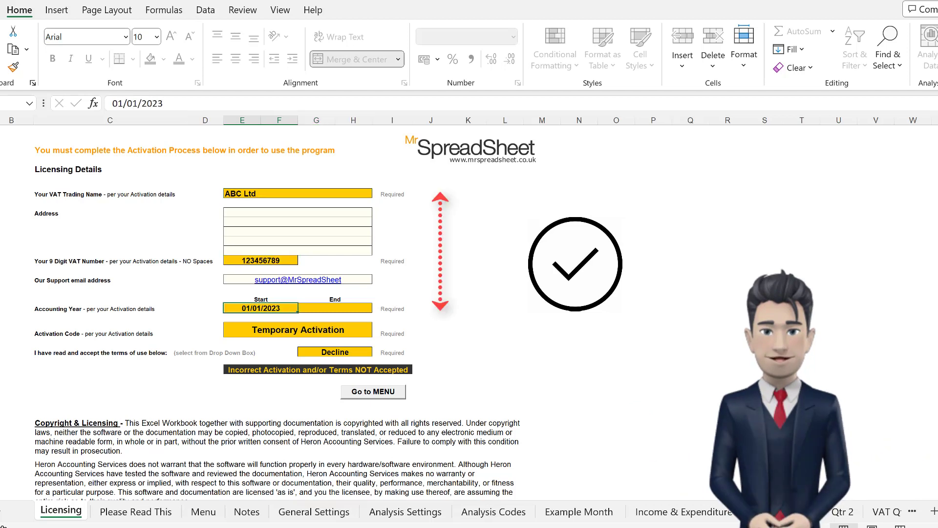
key("ctrl+y")
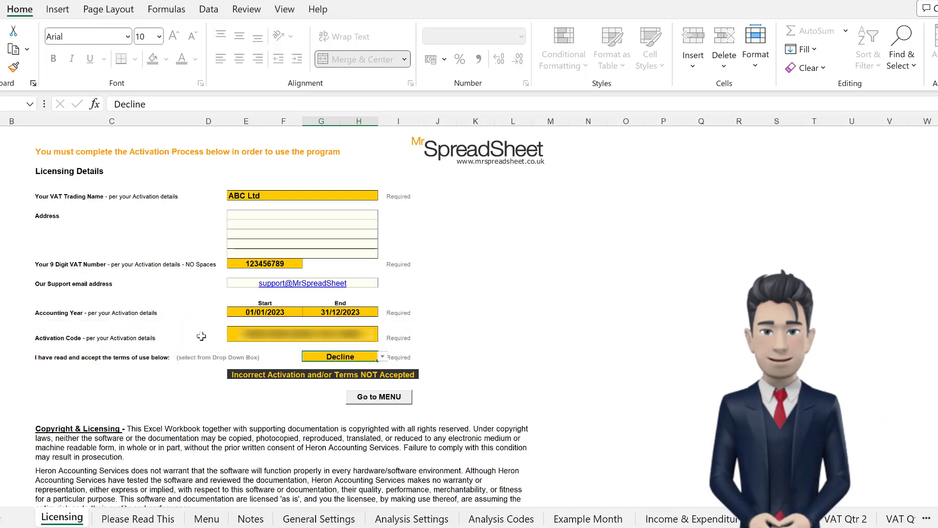
left_click(382, 357)
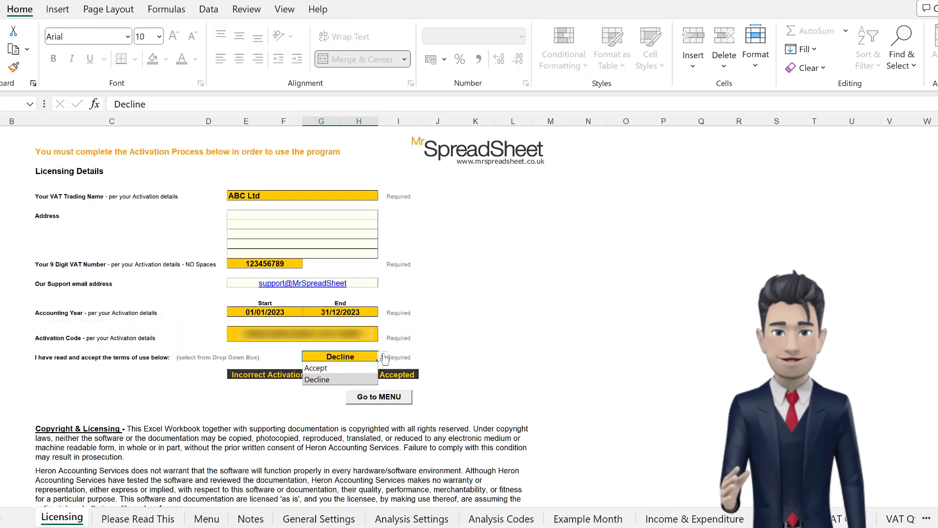
left_click(368, 369)
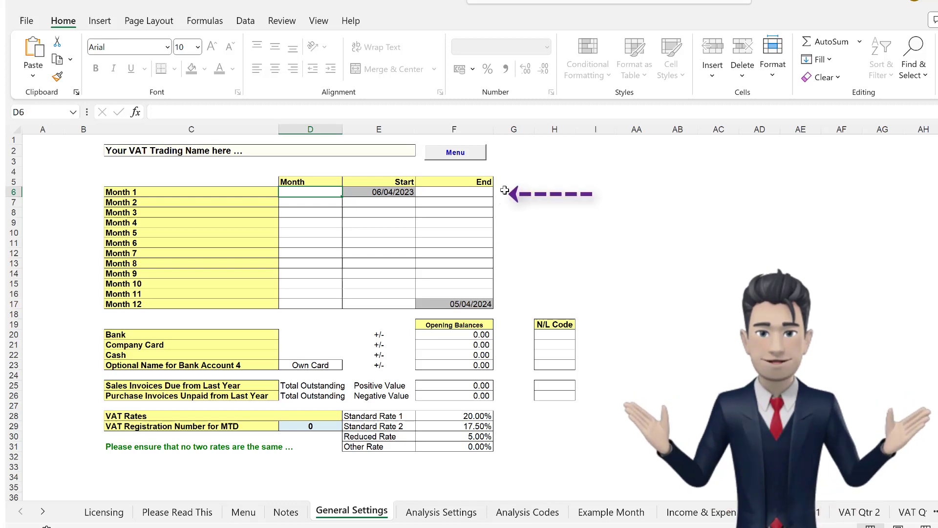
Name Month 1 April ending 30/04/23, and Month 2 May starting 01/05/23.
type("Apri")
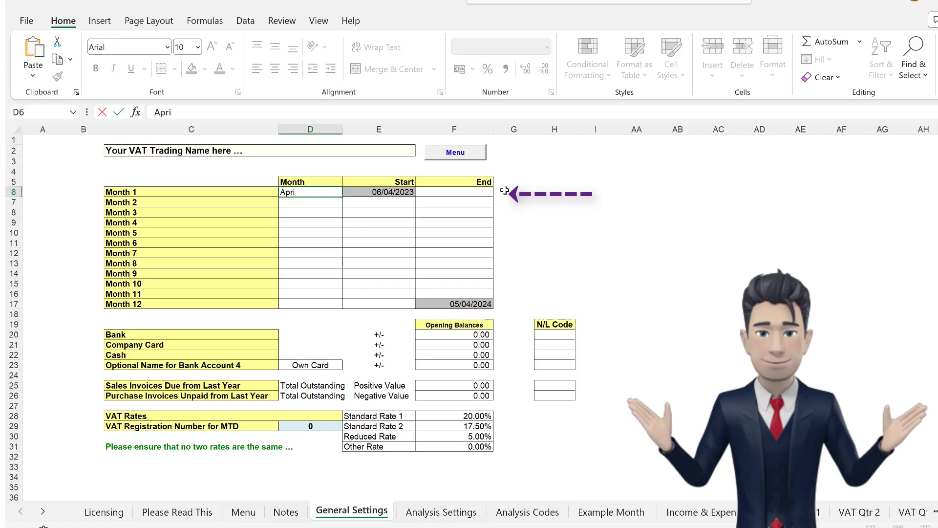
type("l")
key("Tab")
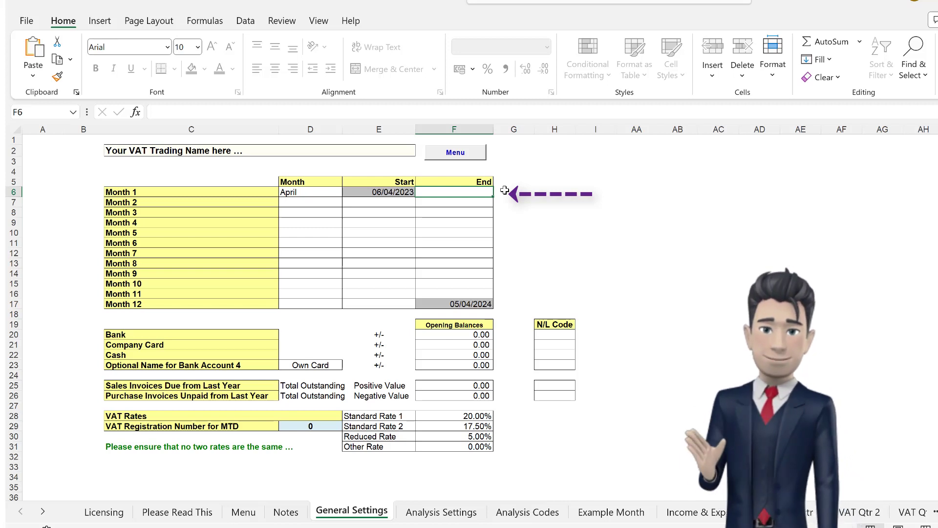
type("30/")
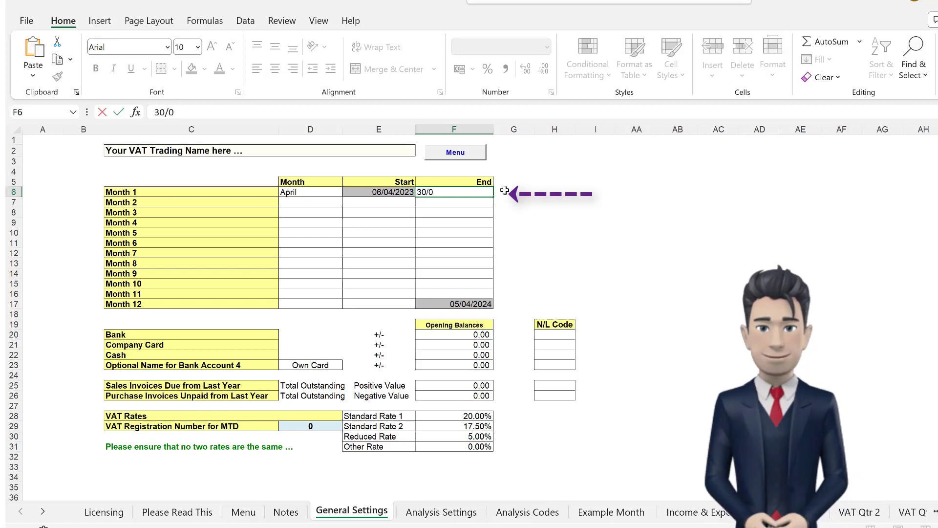
type("04/23")
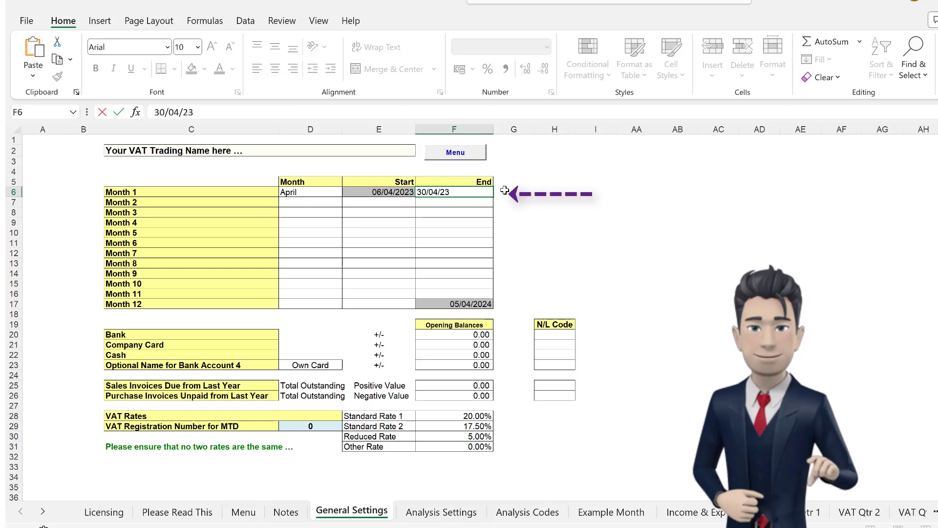
key("Return")
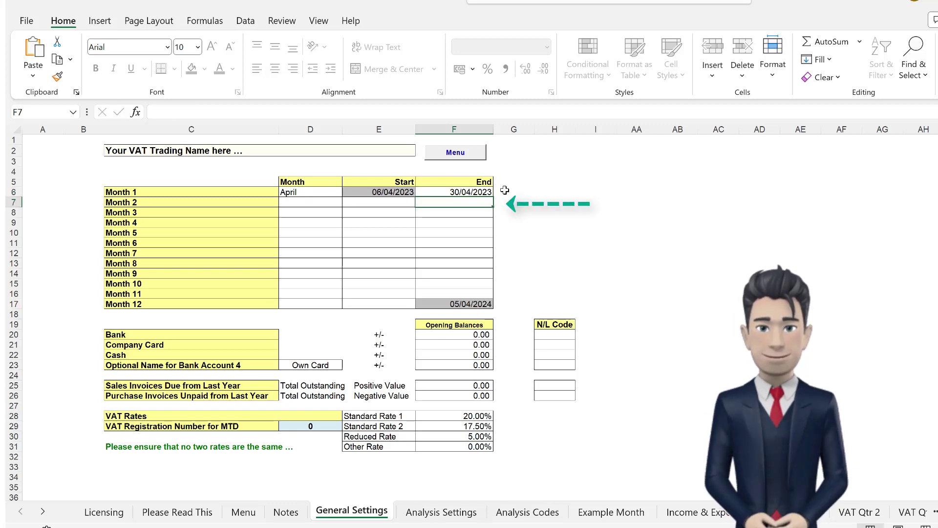
key("Left")
key("Left")
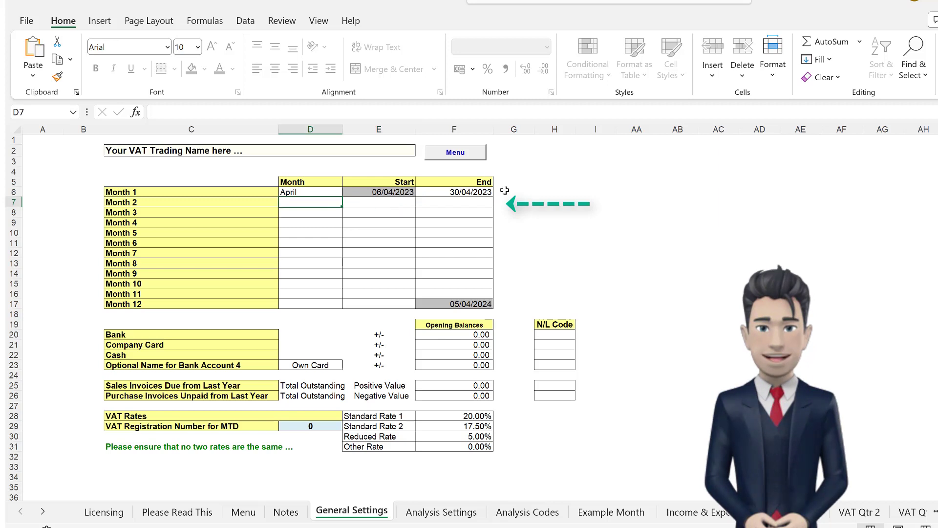
type("May")
key("Tab")
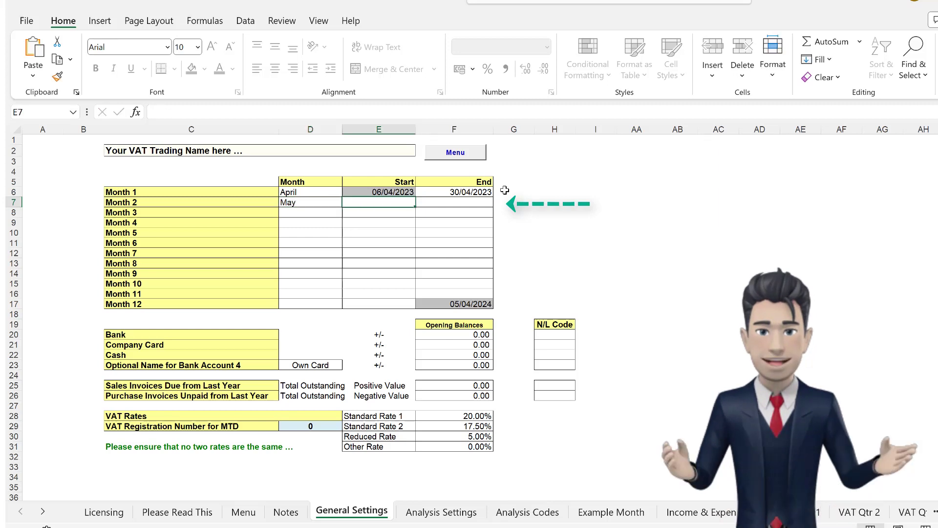
type("01/05/23")
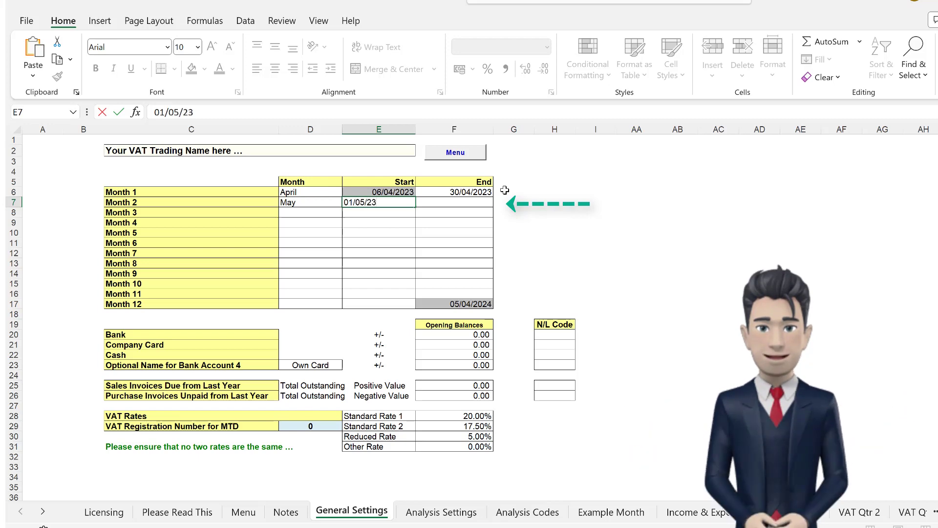
key("Return")
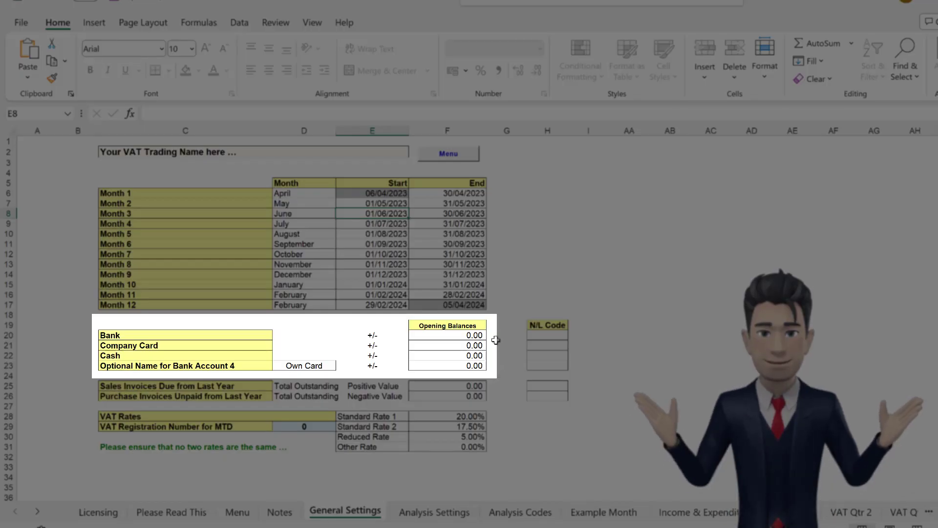
Enter opening balances of 1,000 for Bank and 236 for Company Card.
left_click(471, 335)
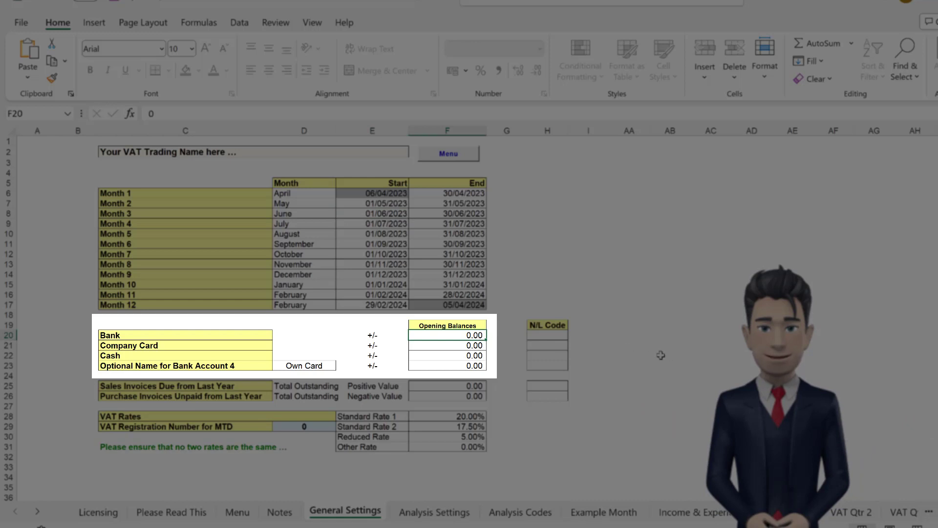
type("1000")
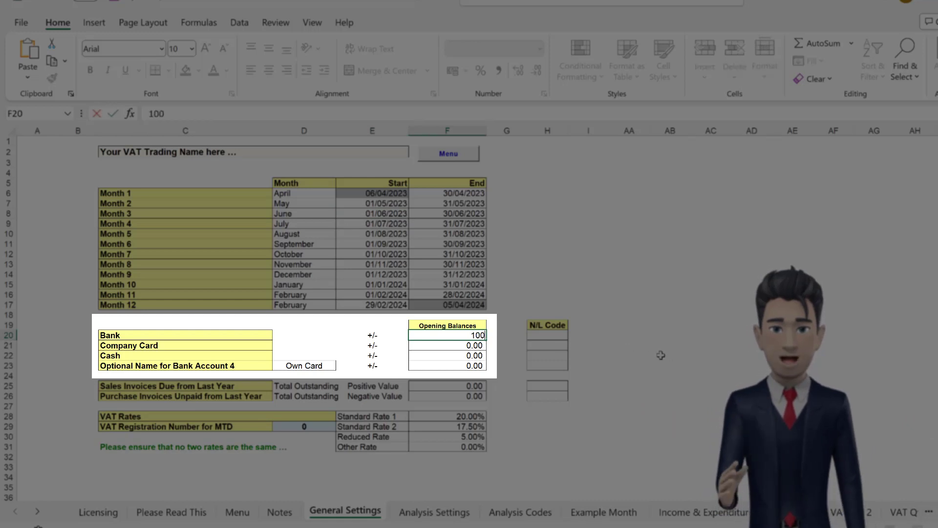
key("Return")
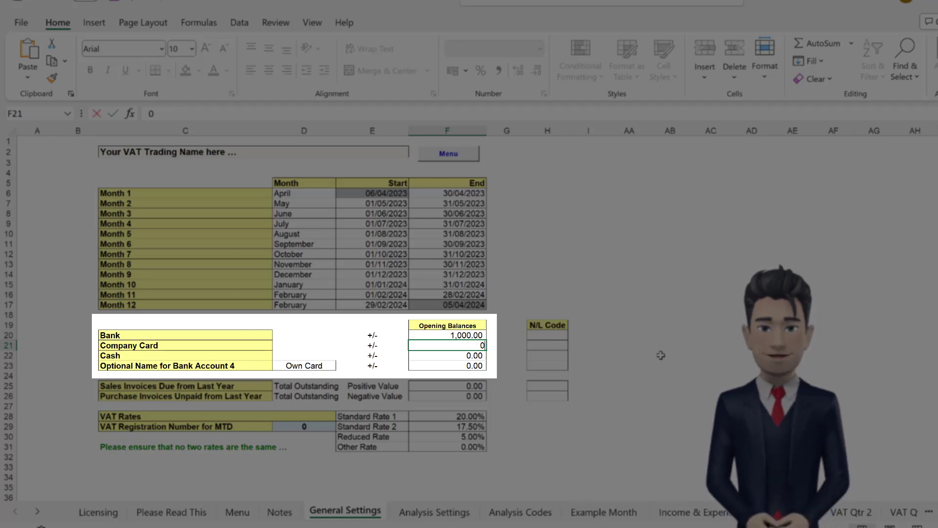
type("236")
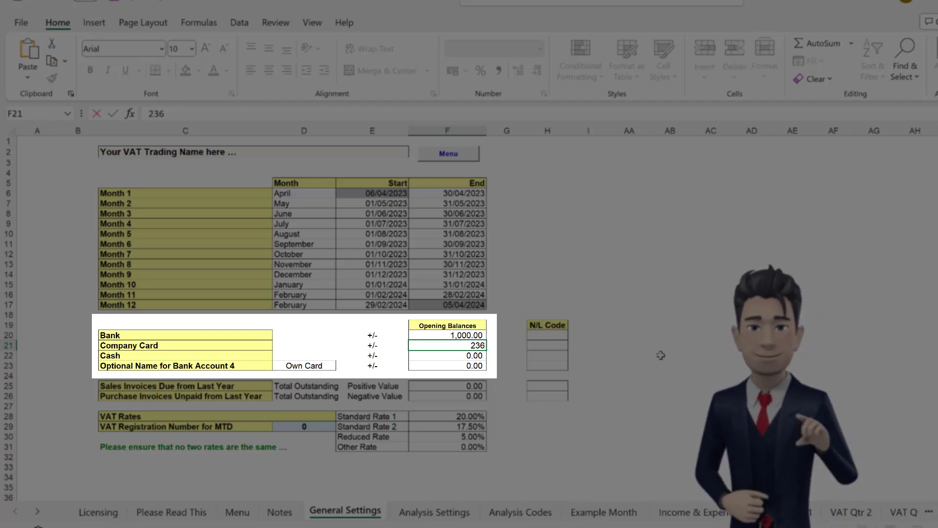
key("Return")
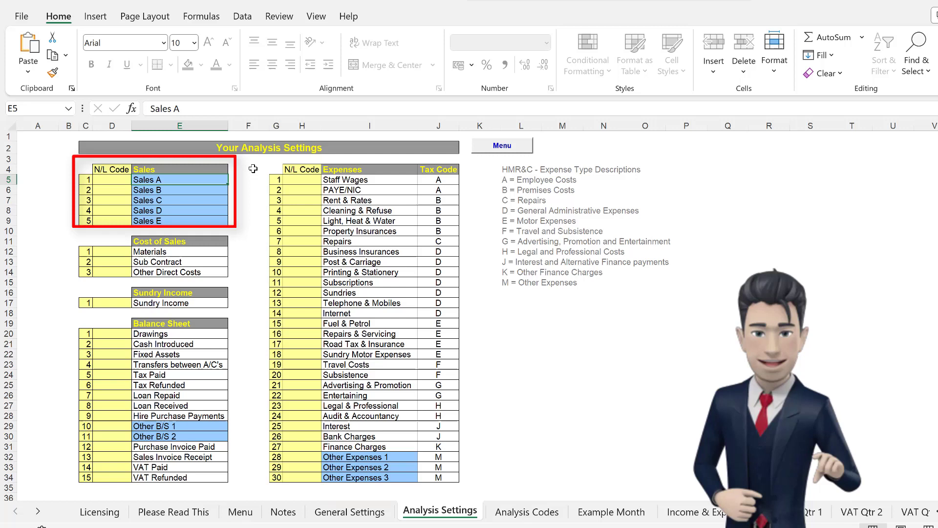
Rename the first sales category to Cash Sales and Other Expenses 1 to Training Course.
type("Cas")
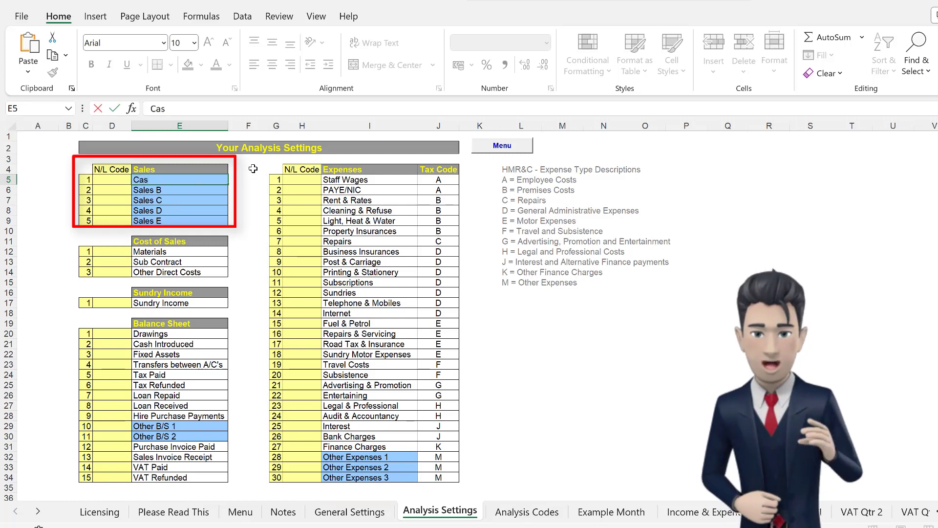
type("h Sales")
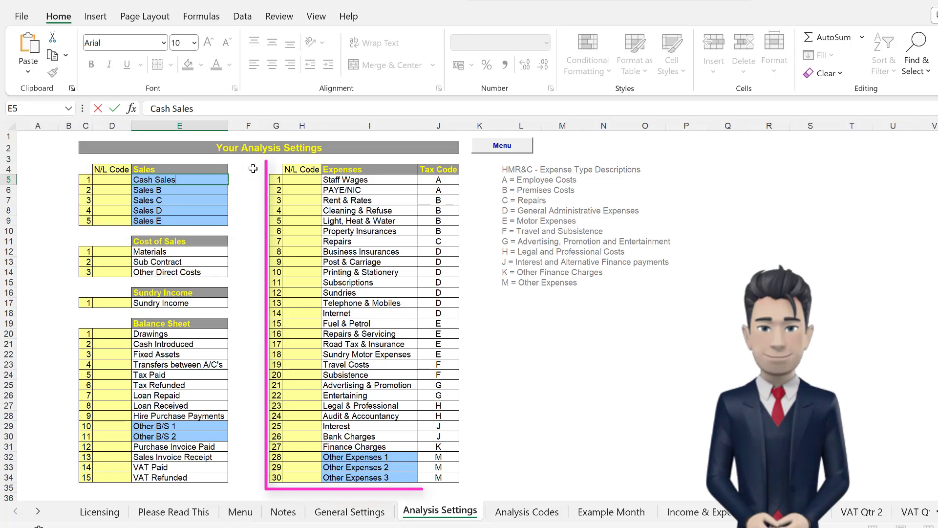
left_click(381, 458)
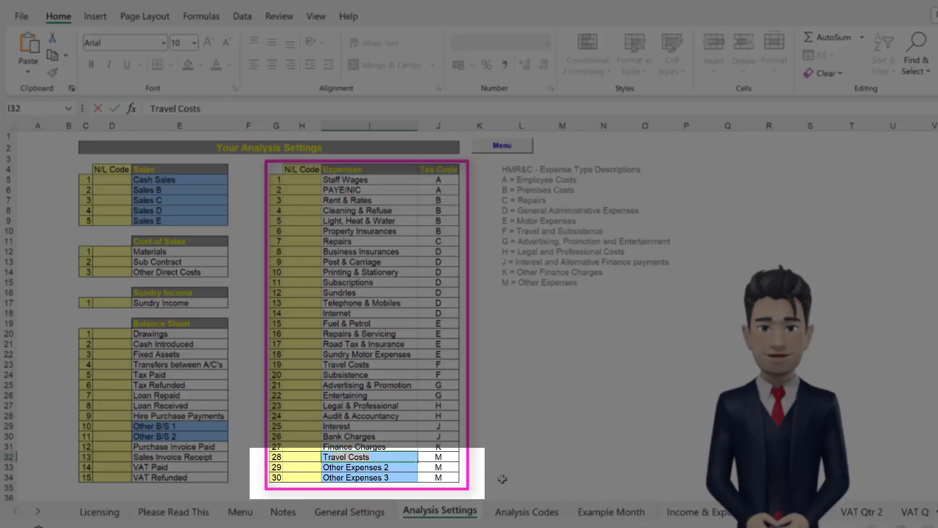
type("Training C")
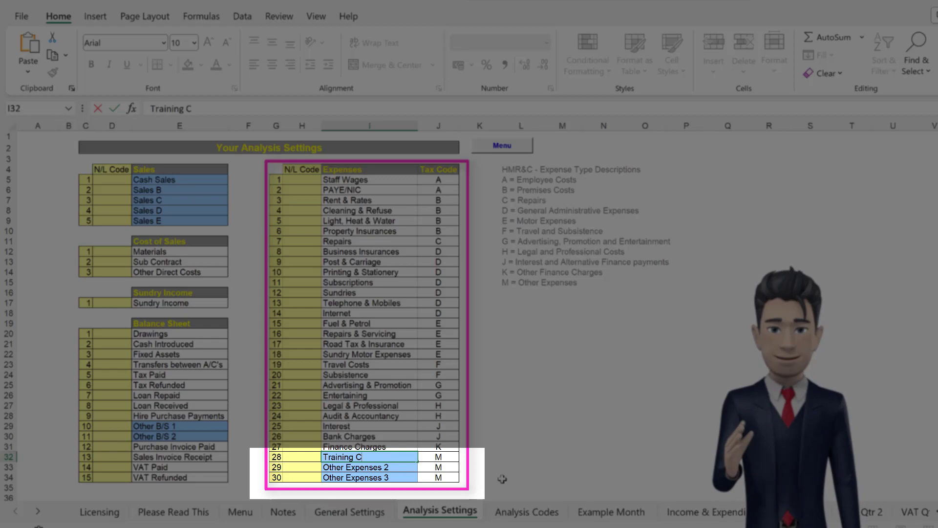
type("ourse")
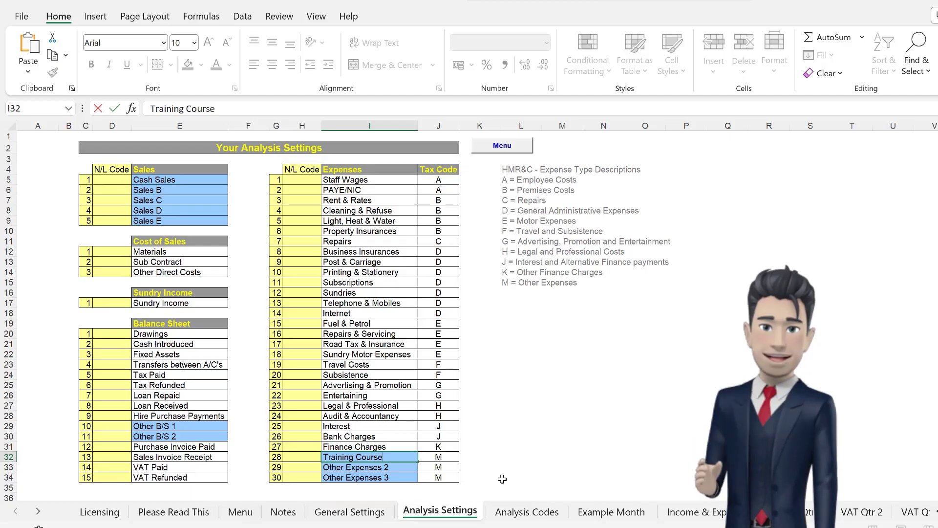
key("Return")
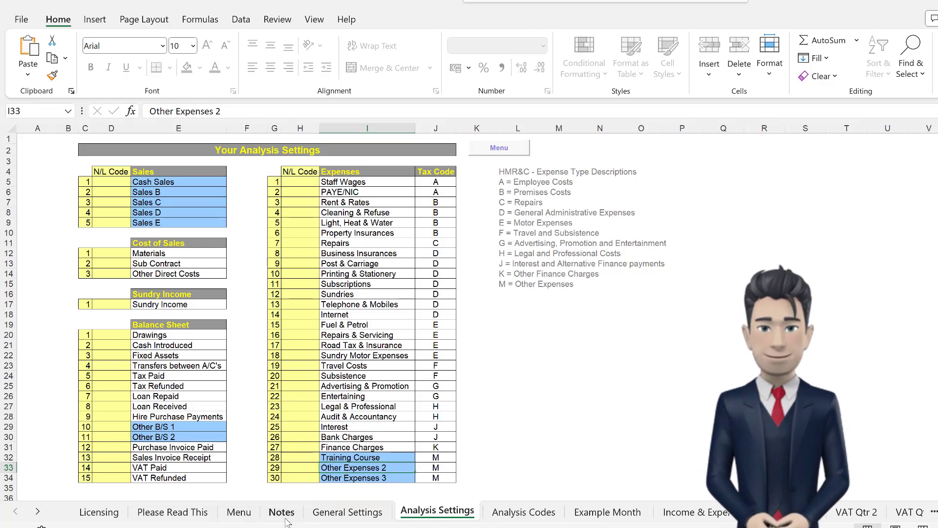
Open the Notes sheet and scroll through its guidance on records and sales income.
left_click(282, 512)
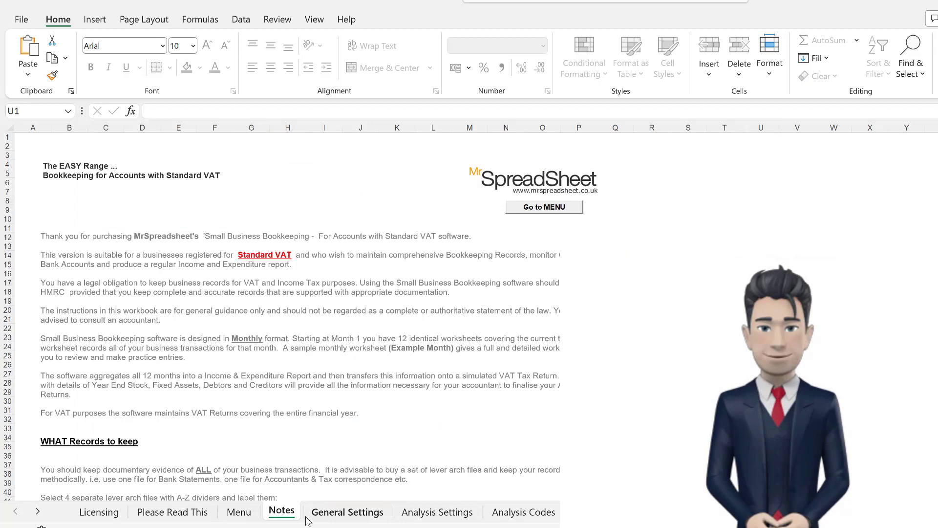
scroll(465, 393, "down", 3)
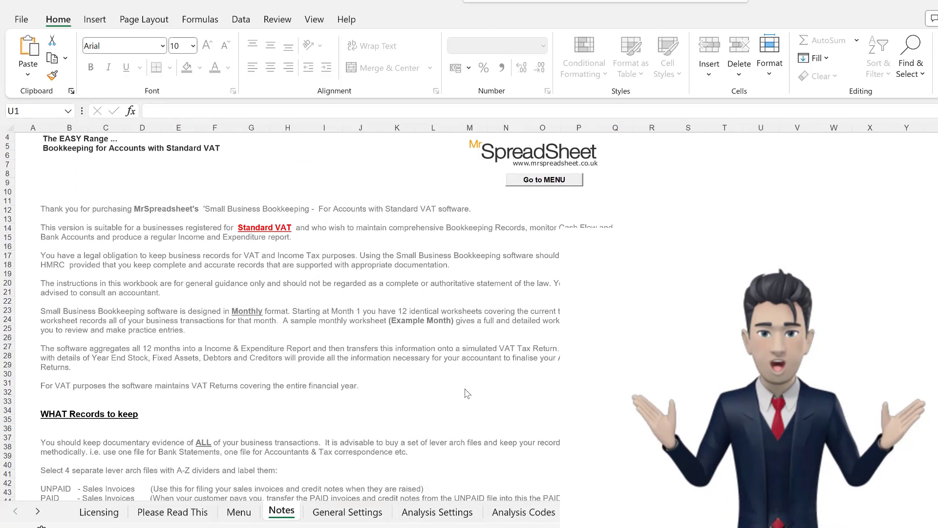
scroll(465, 394, "down", 3)
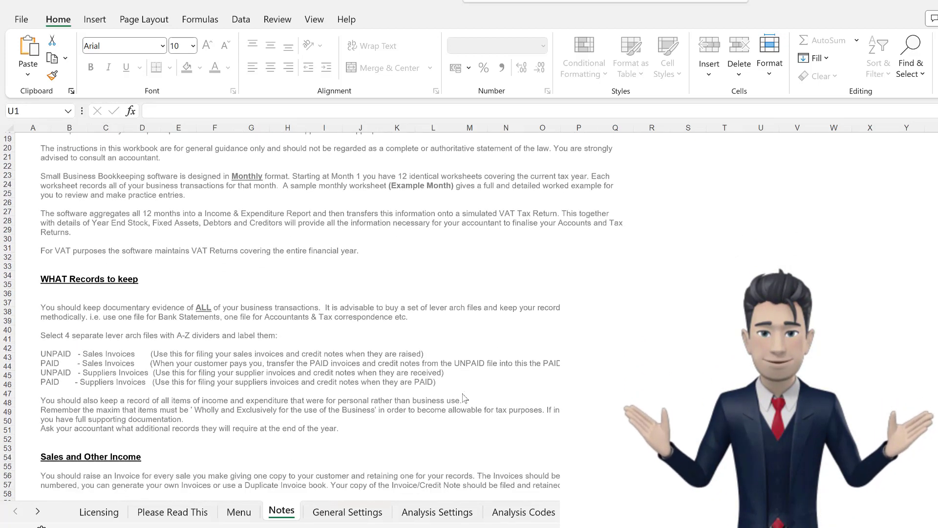
scroll(464, 398, "down", 5)
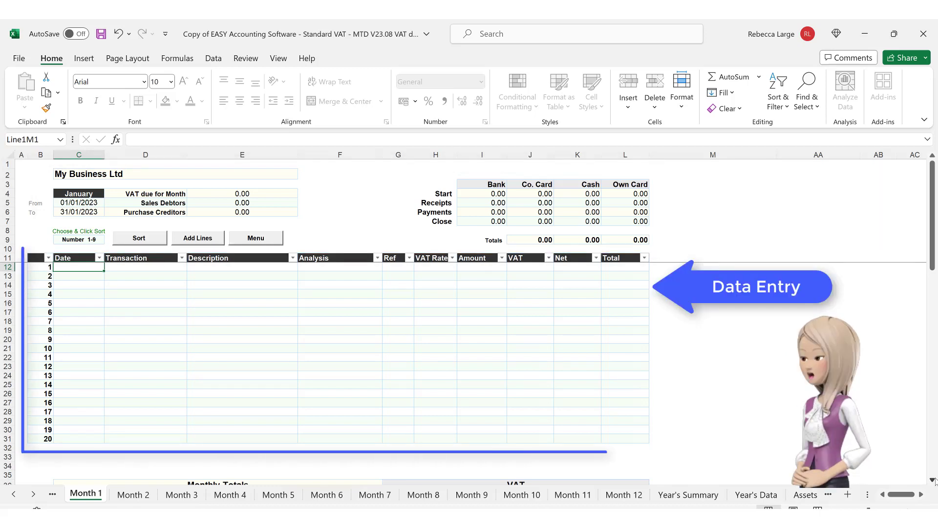
Scroll down the Month 1 sheet toward its Monthly Totals section.
left_click(933, 480)
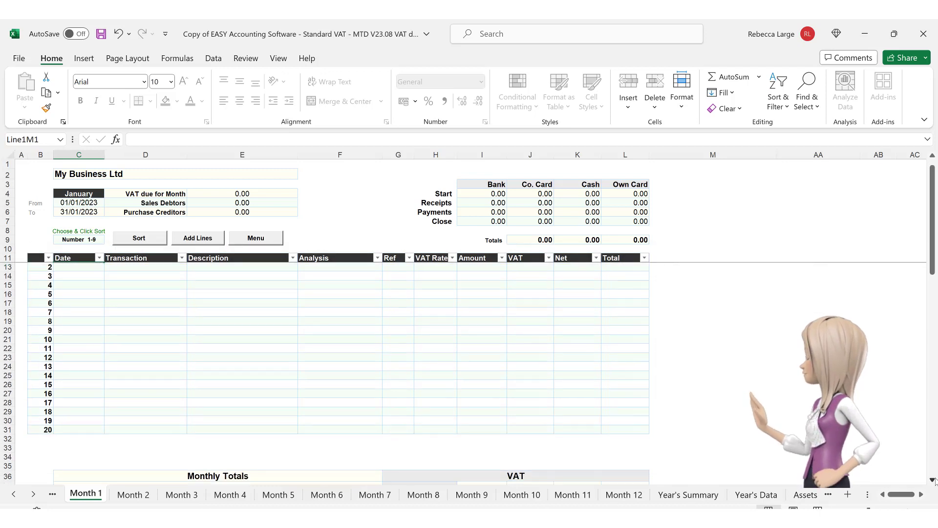
left_click(932, 480)
scroll(934, 482, "down", 5)
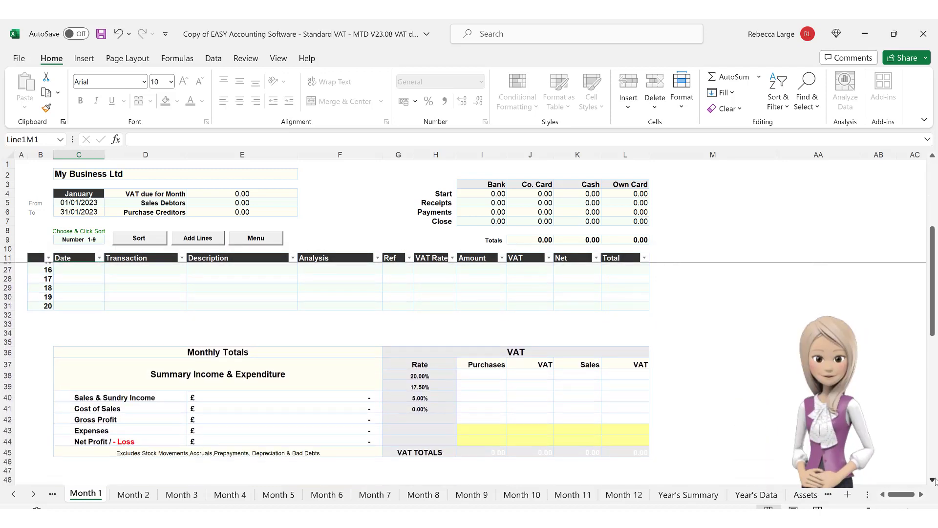
left_click(932, 480)
left_click(933, 480)
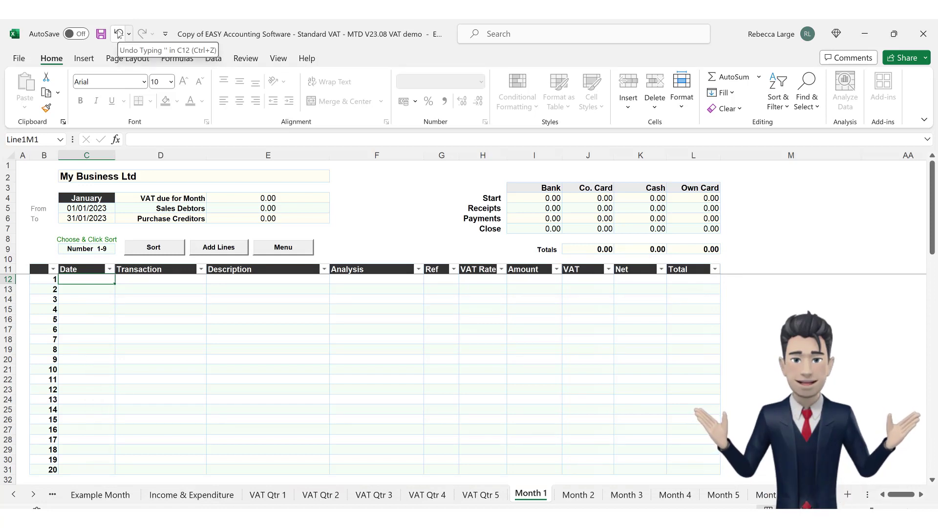
Record row 12 as a 01/01/2023 Bank Receipt for Sales A at 20% VAT, amount 2400.
left_click(118, 34)
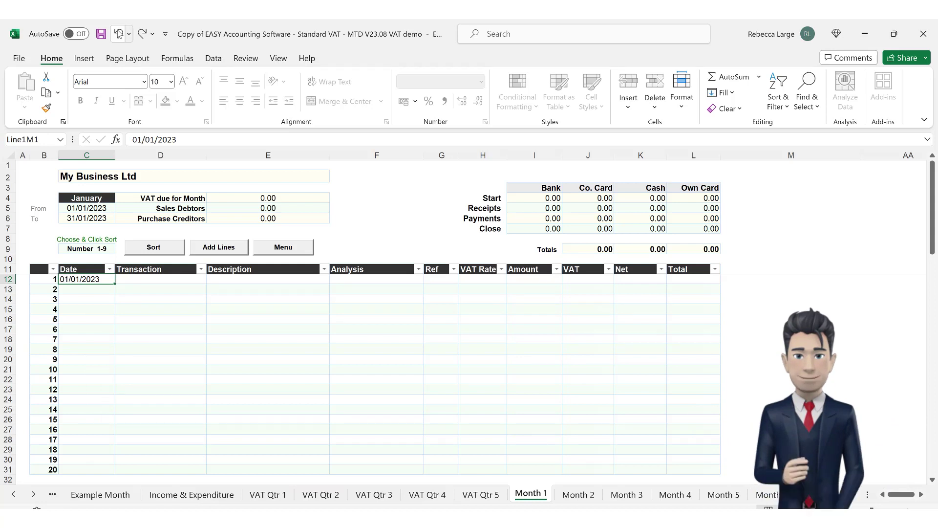
left_click(119, 34)
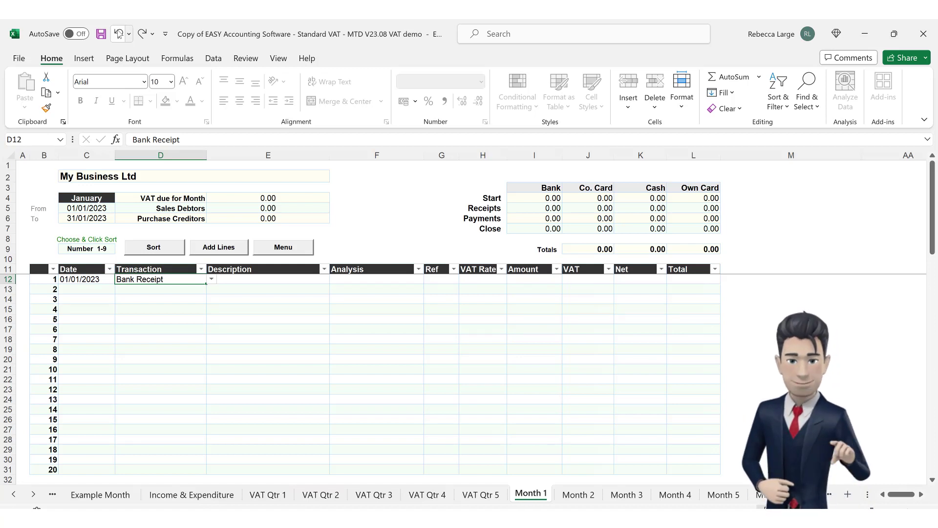
left_click(119, 34)
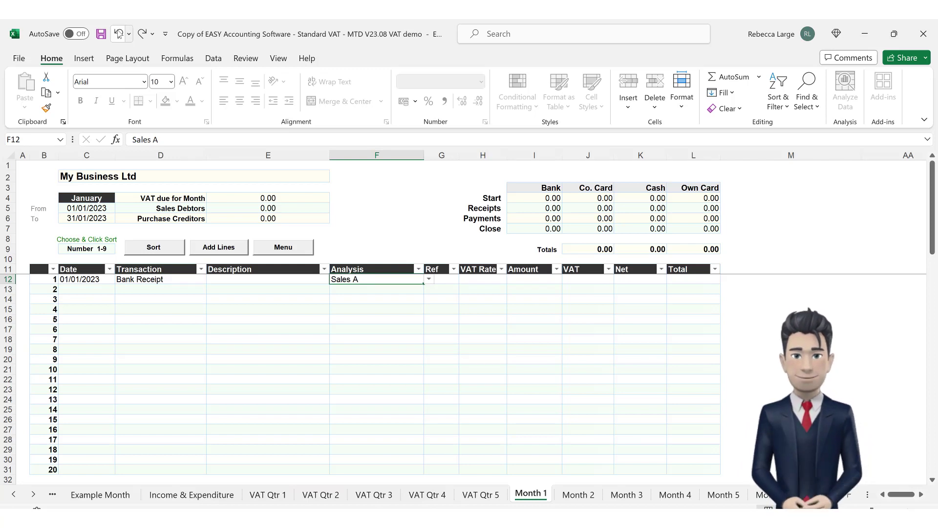
left_click(118, 34)
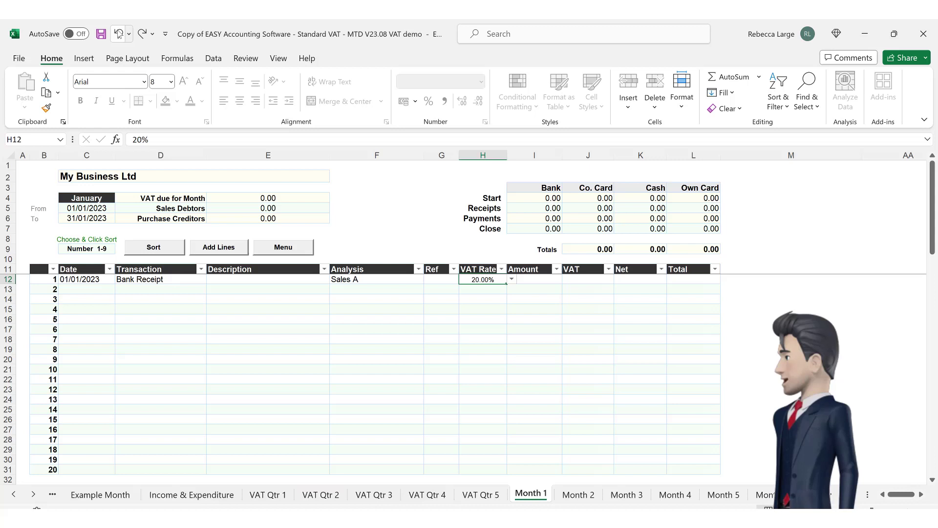
left_click(534, 279)
type("2400")
key("ctrl+Return")
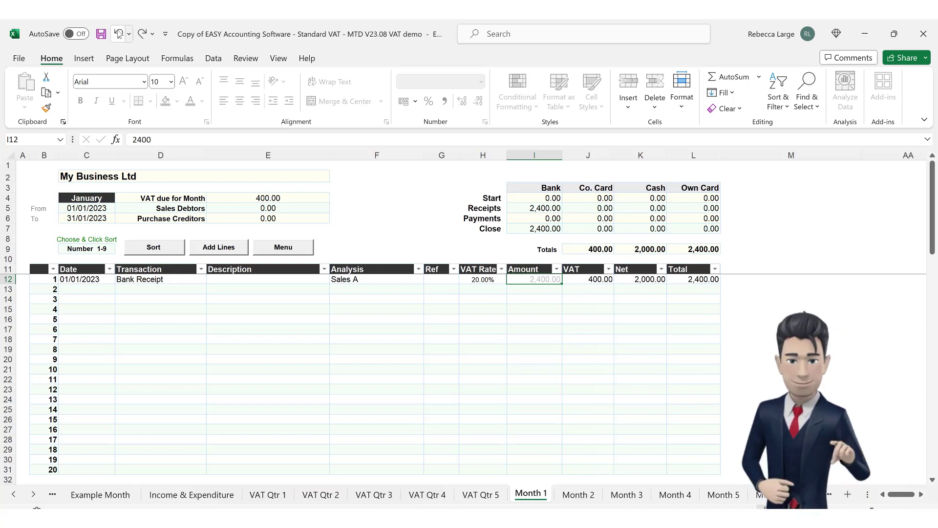
Enter row 13: 02/01/2023 Co. Card Receipt for Sales B at 20% VAT, 1200.
type("02/01/2023")
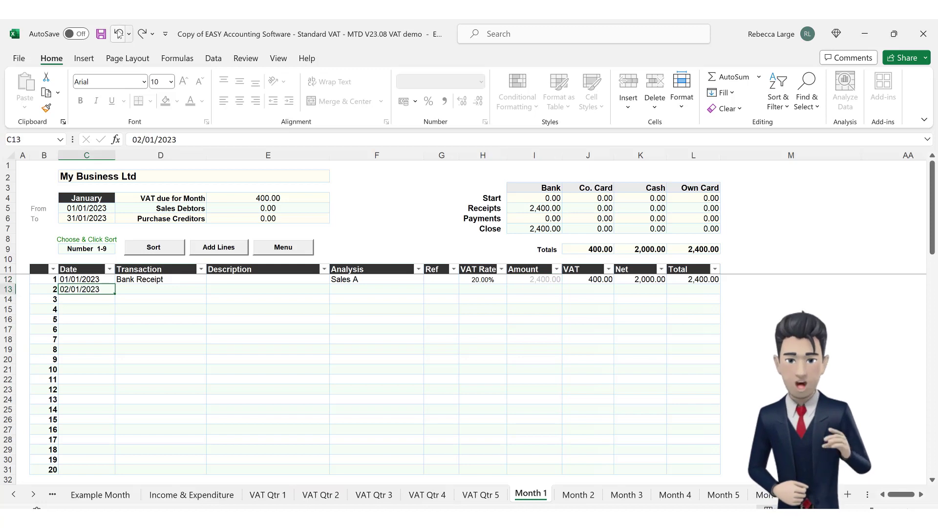
key("Tab")
type("Co. Card Receipt")
key("Tab")
key("Tab")
type("Sales B")
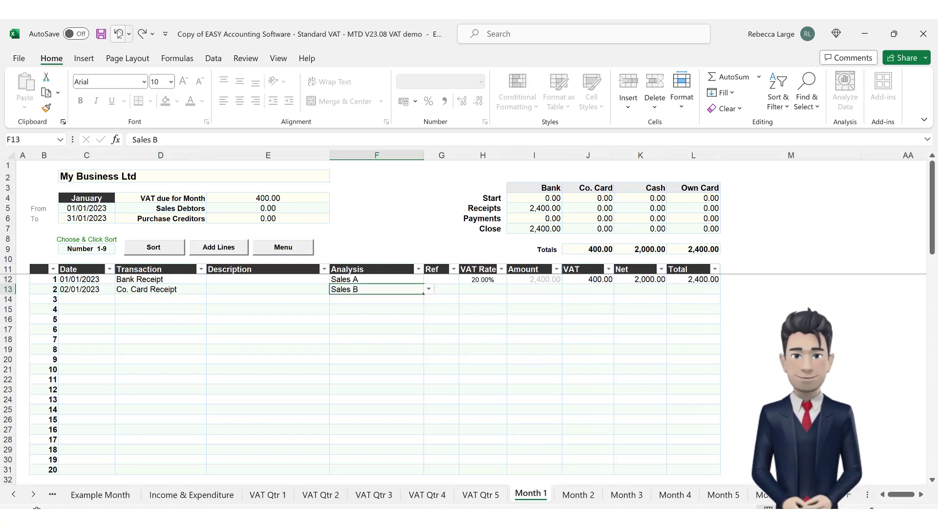
key("Tab")
key("Tab")
type("20%")
key("Tab")
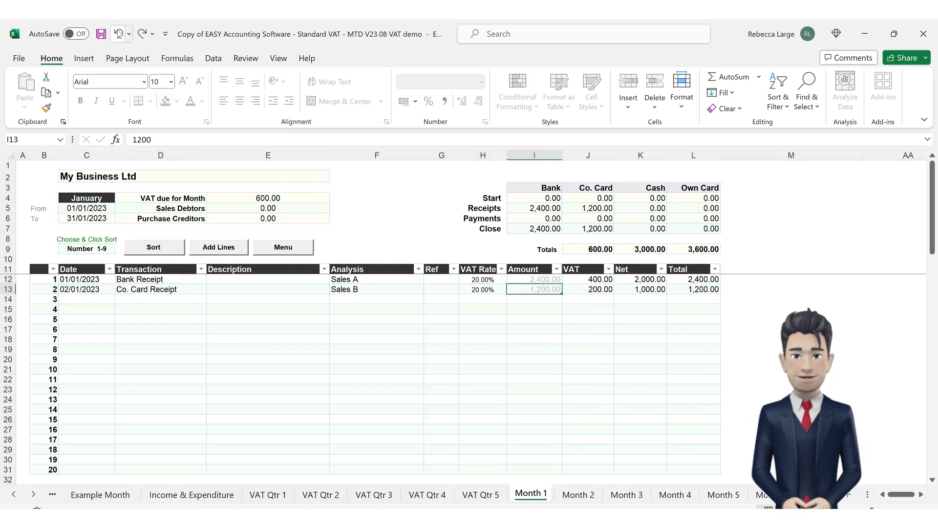
key("Return")
Enter row 14: 03/01/2023 Bank Receipt for Sales A at 20% VAT, 600.
type("03/01/2023")
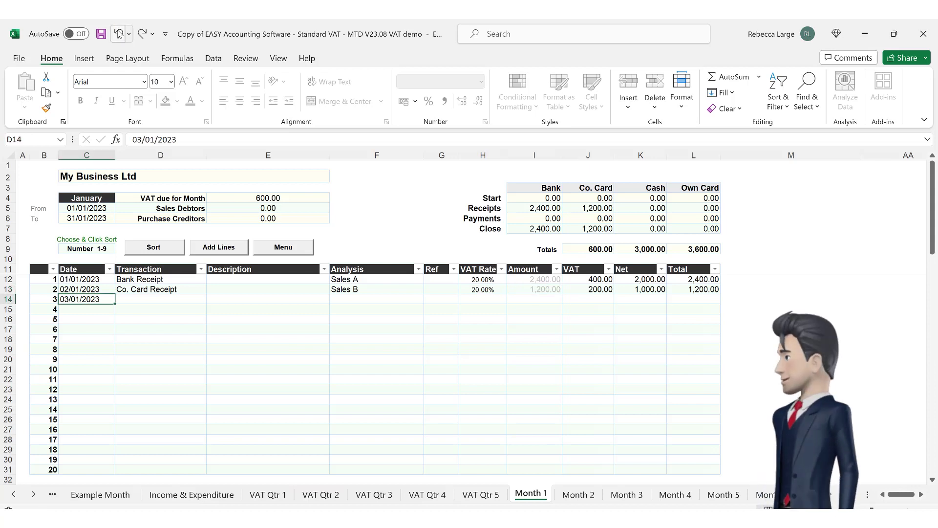
key("Tab")
type("Bank Receipt")
key("Tab")
key("Tab")
type("Sales A")
key("Tab")
key("Tab")
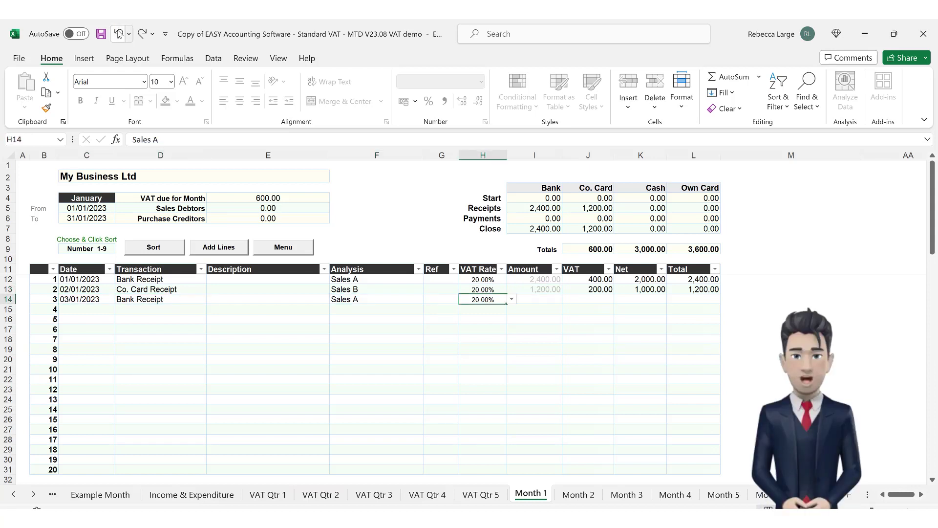
key("Tab")
type("600")
key("ctrl+Return")
Enter row 15: 04/01/2023 Co. Card Receipt for Sales C, 300.
key("Return")
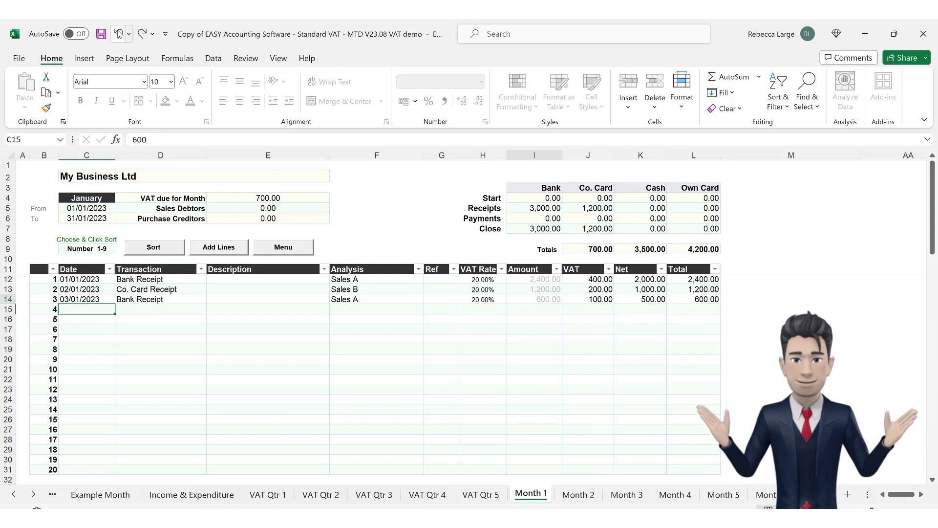
type("04/01/2023")
key("Tab")
type("Co. Card Receipt")
key("Tab")
key("Tab")
type("Sales C")
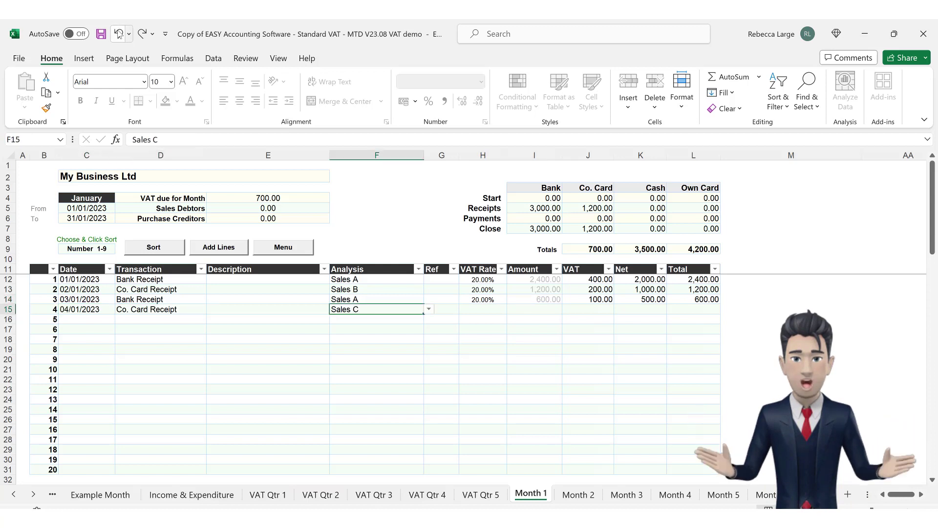
key("Tab")
key("Tab")
Enter row 16: 05/01/2023 Bank Payment for Materials at 20% VAT, 1800.
key("Tab")
type("300")
key("ctrl+Return")
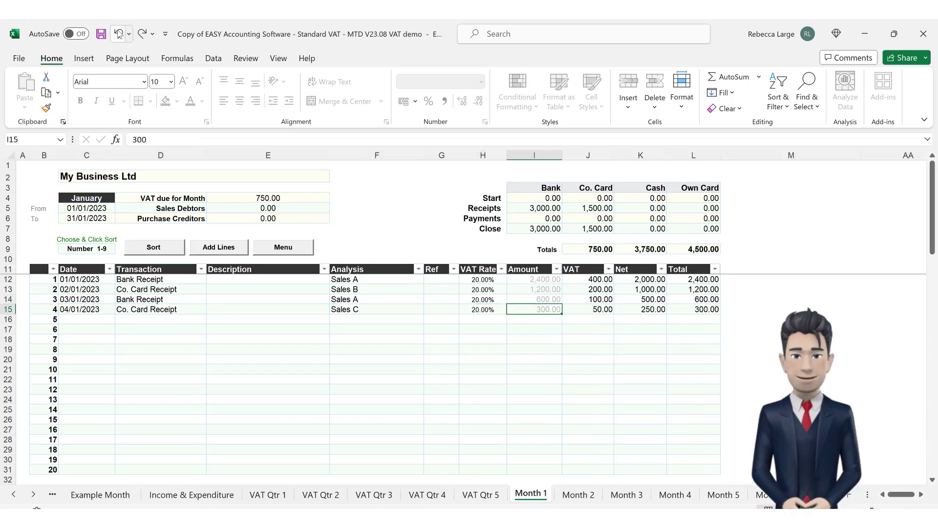
key("Return")
type("05/01/2023")
key("ctrl+Return")
key("Tab")
type("Bank Payment")
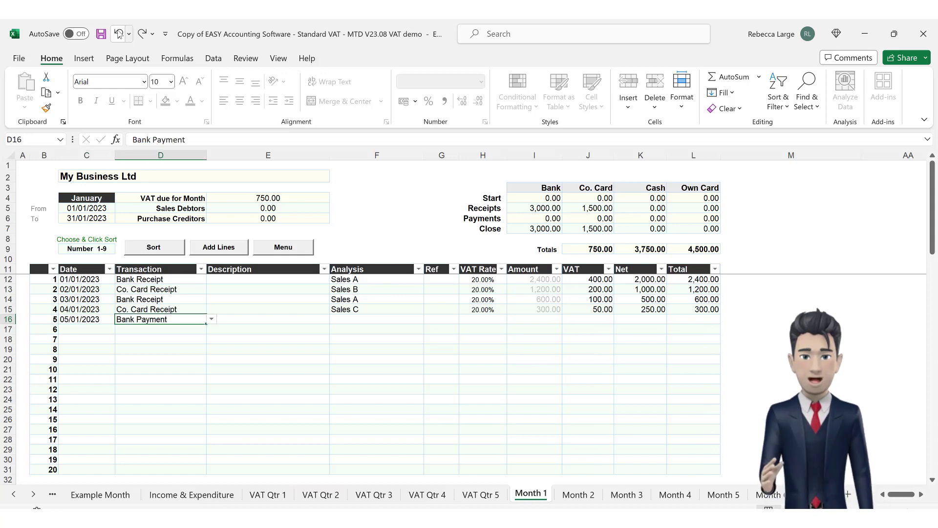
key("Tab")
key("Tab")
type("Materials")
key("Tab")
key("Tab")
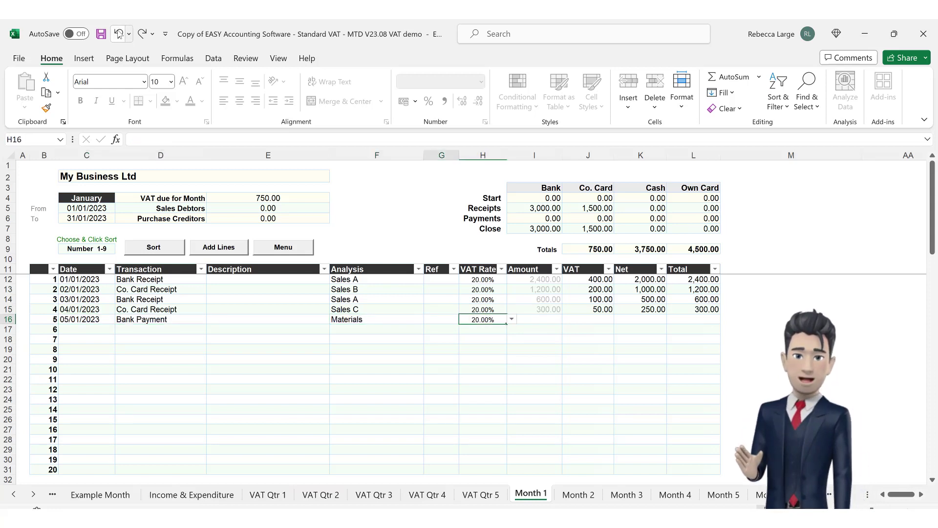
key("Tab")
type("1800")
key("ctrl+Return")
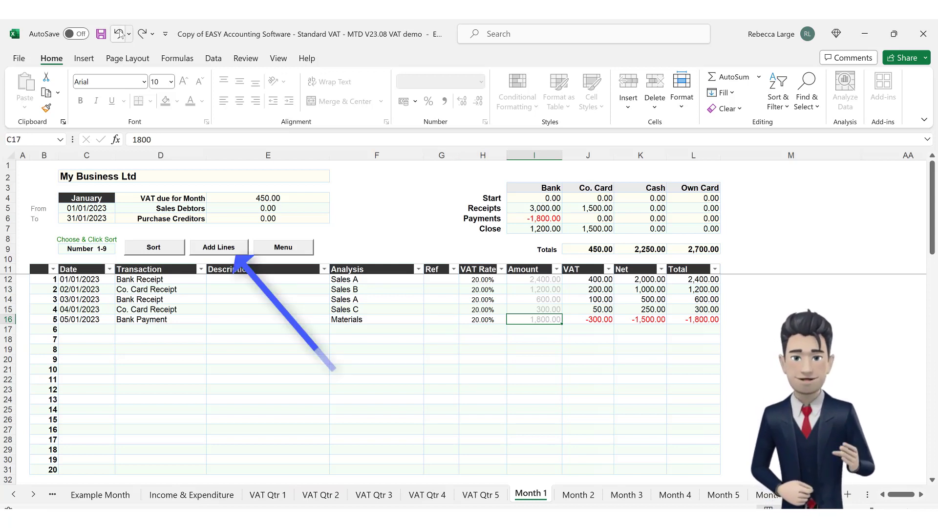
key("Return")
Enter row 17: 06/01/2023 Bank Payment for Staff Wages, 750.
type("06/01/2023")
key("ctrl+Return")
key("Tab")
type("Bank Payment")
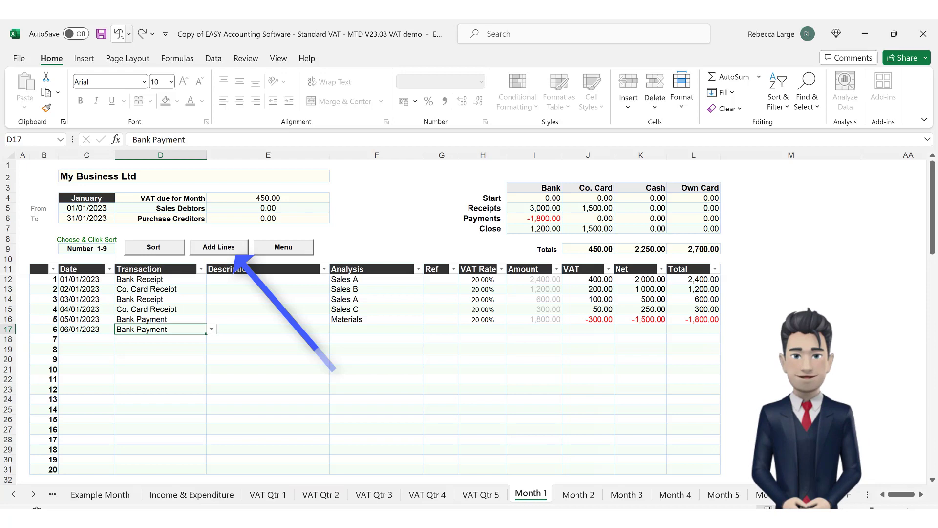
key("Tab")
key("Tab")
type("Staff Wages")
key("Tab")
key("Tab")
key("Tab")
type("750")
key("ctrl+Return")
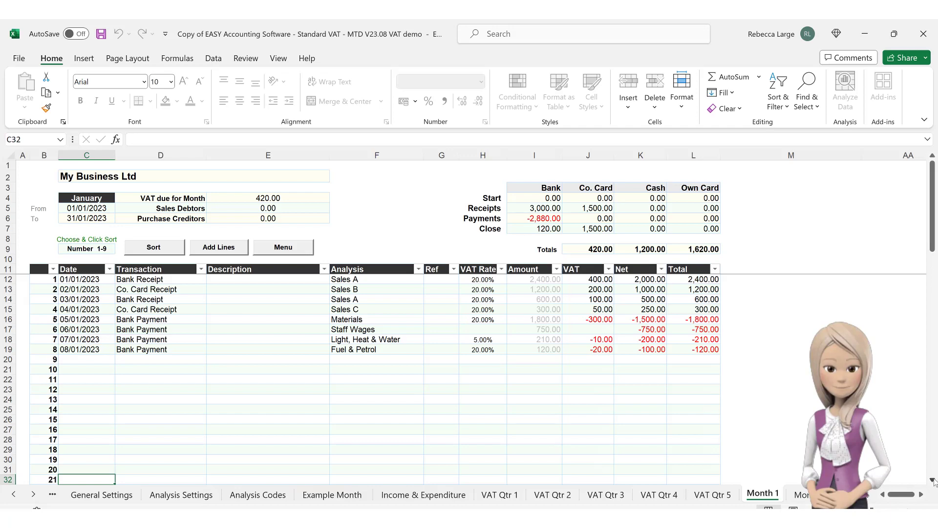
Scroll down Month 1 to review its Monthly Totals and VAT summary.
scroll(933, 481, "down", 2)
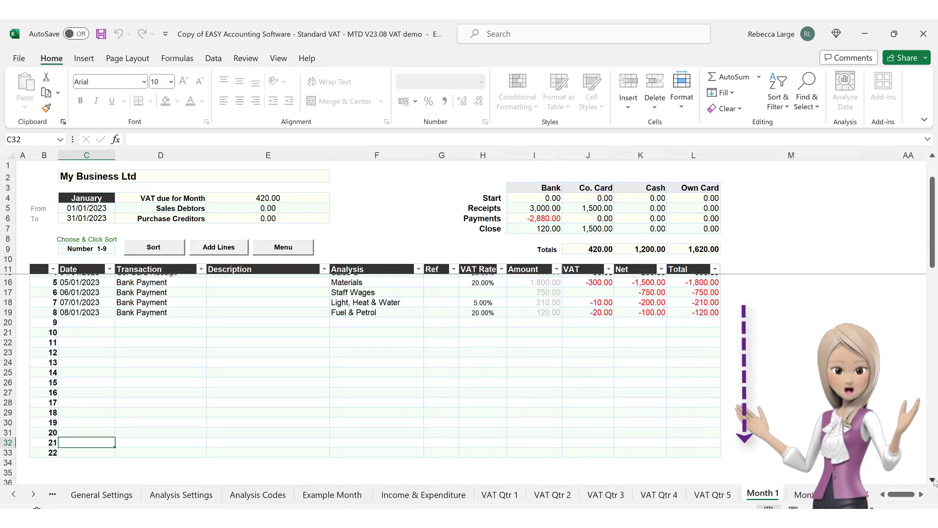
scroll(933, 482, "down", 4)
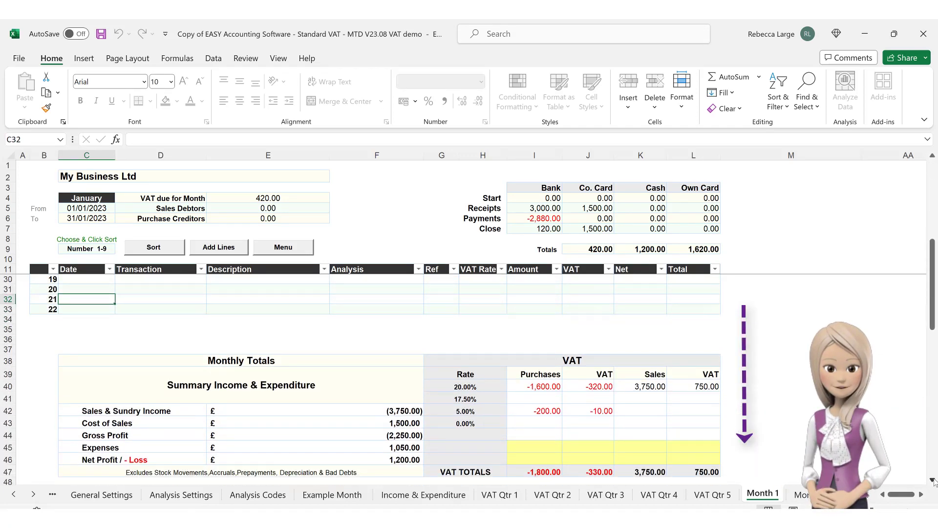
scroll(934, 481, "down", 2)
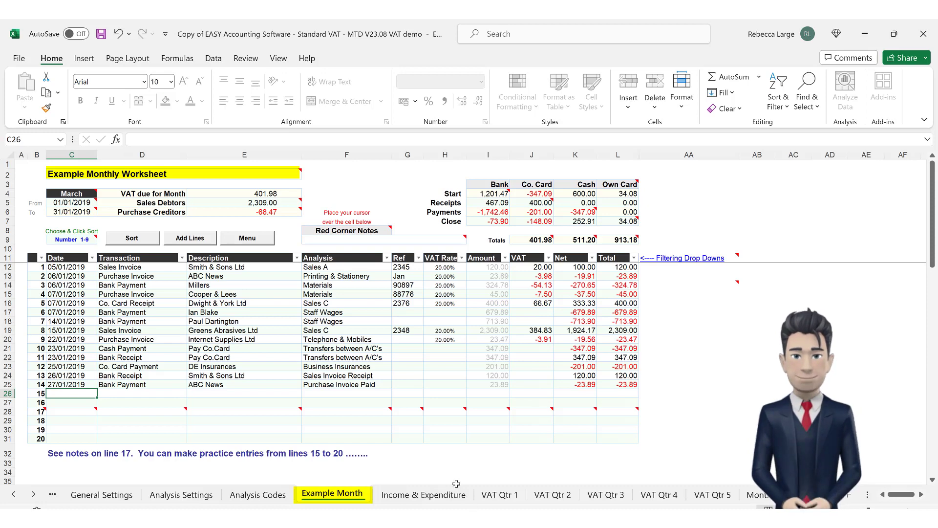
mouse_move(183, 411)
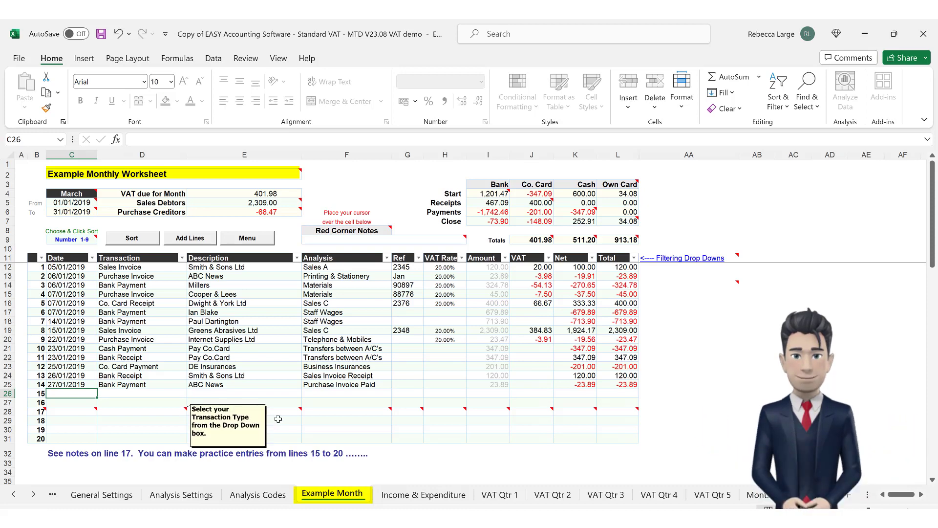
mouse_move(299, 415)
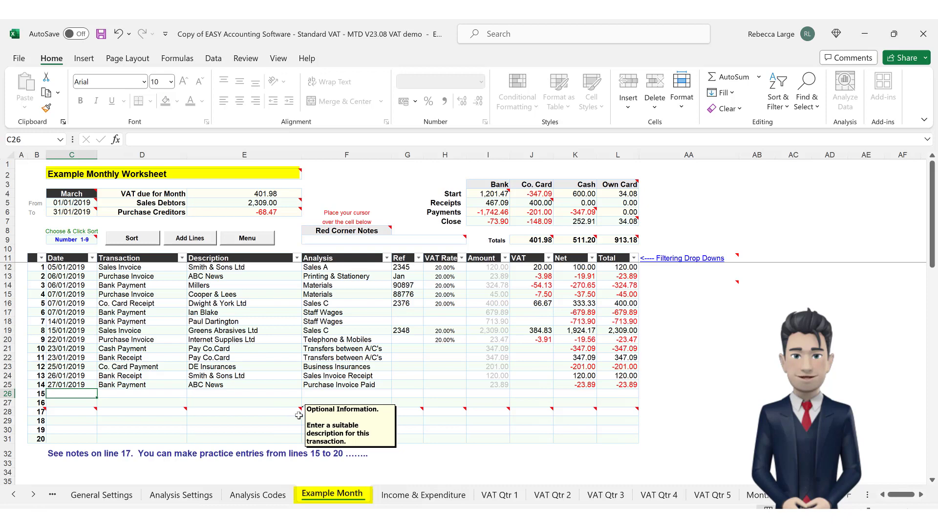
mouse_move(299, 210)
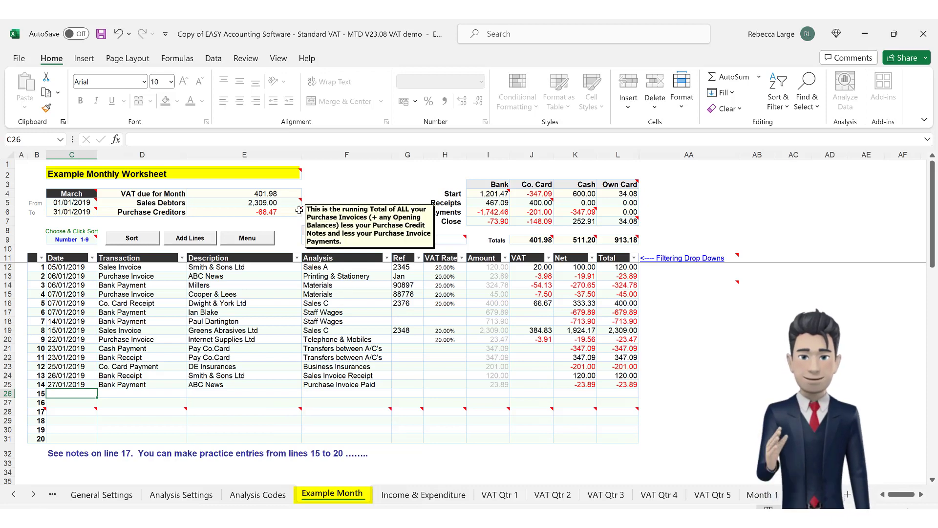